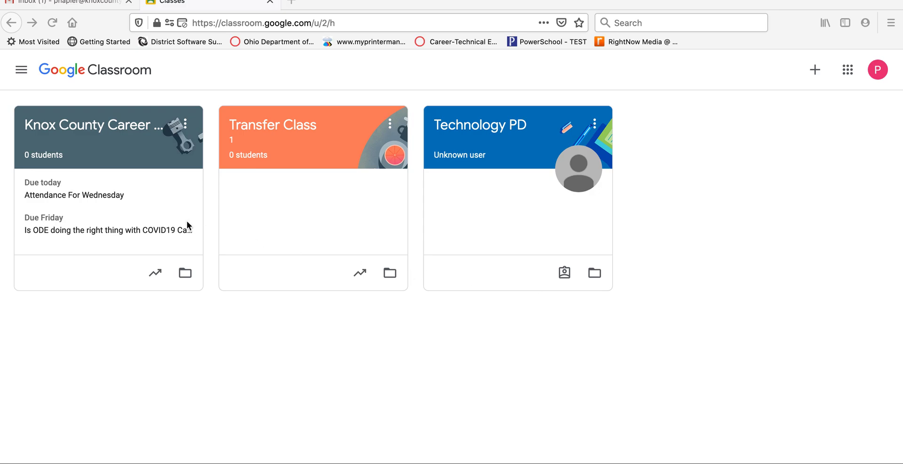
Open the People page of Knox County Career Center EMIS 101 and start adding a teacher
{"action": "left_click", "coordinate": [89, 134]}
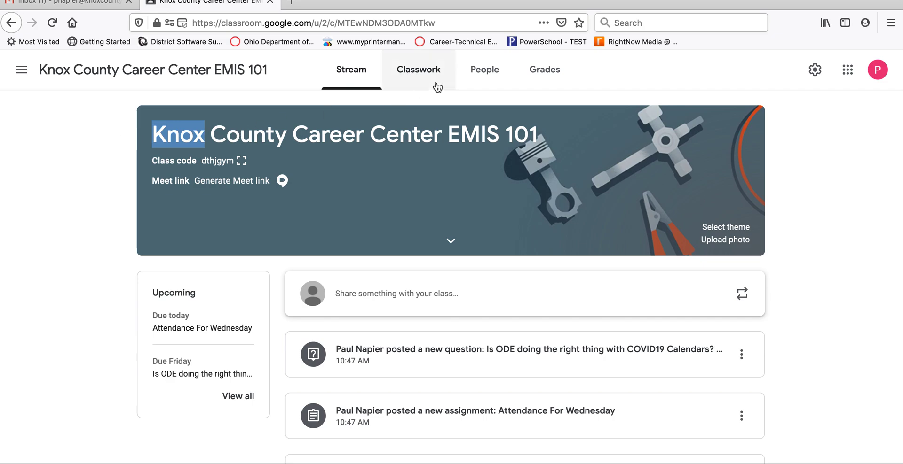
{"action": "left_click", "coordinate": [489, 75]}
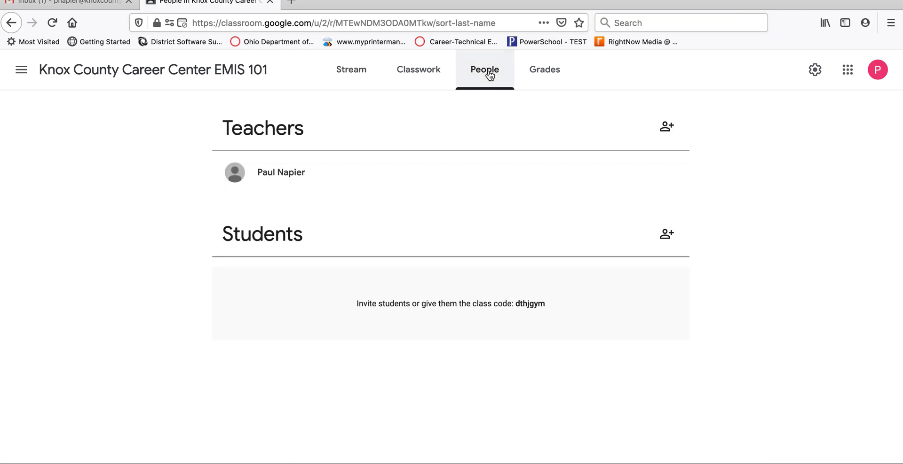
{"action": "left_click", "coordinate": [665, 127]}
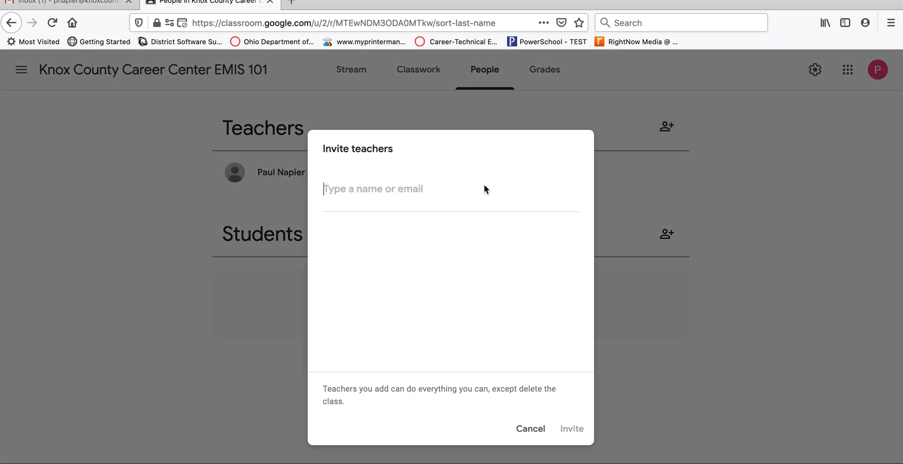
{"action": "left_click", "coordinate": [394, 193]}
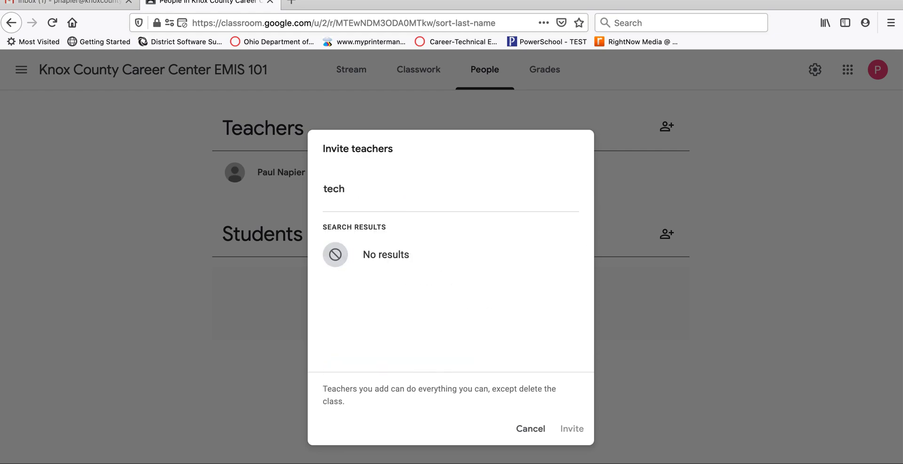
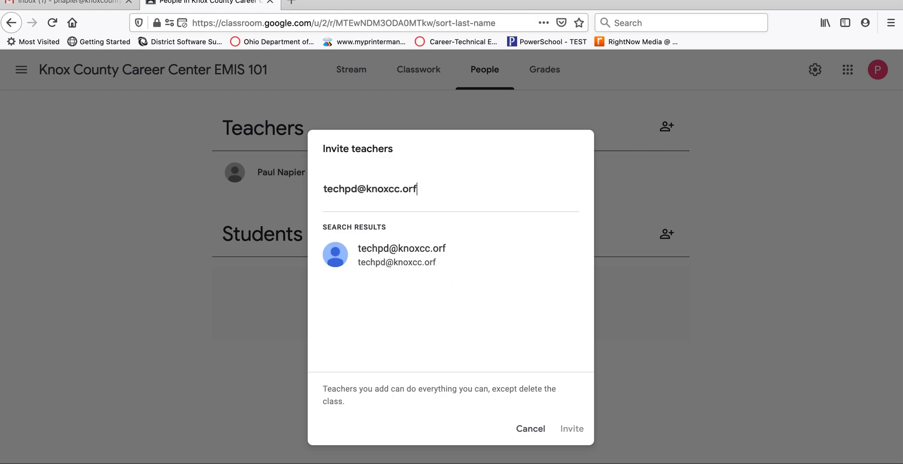
Enter the Technology PD account's address, select the account and send the co-teacher invitation
{"action": "left_click", "coordinate": [418, 254]}
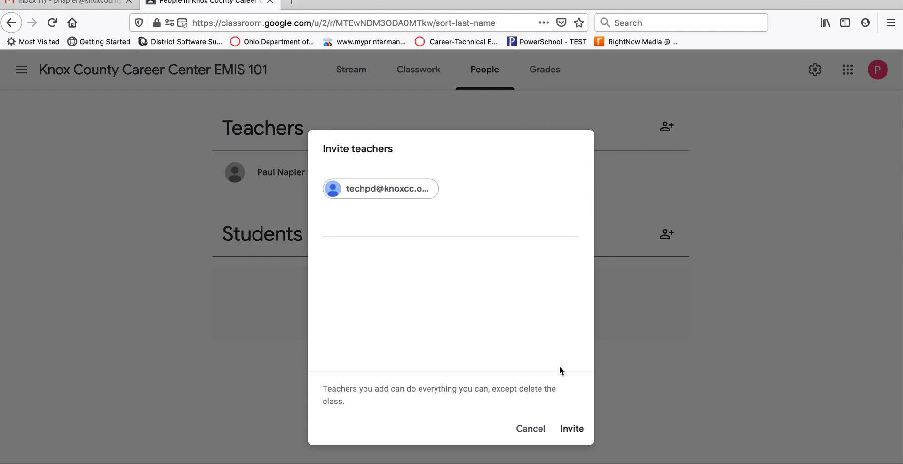
{"action": "left_click", "coordinate": [569, 428]}
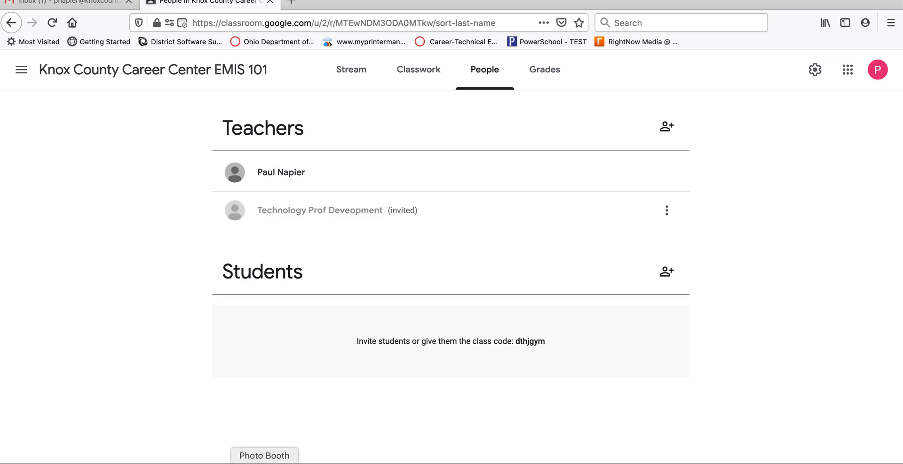
{"action": "left_click", "coordinate": [139, 463]}
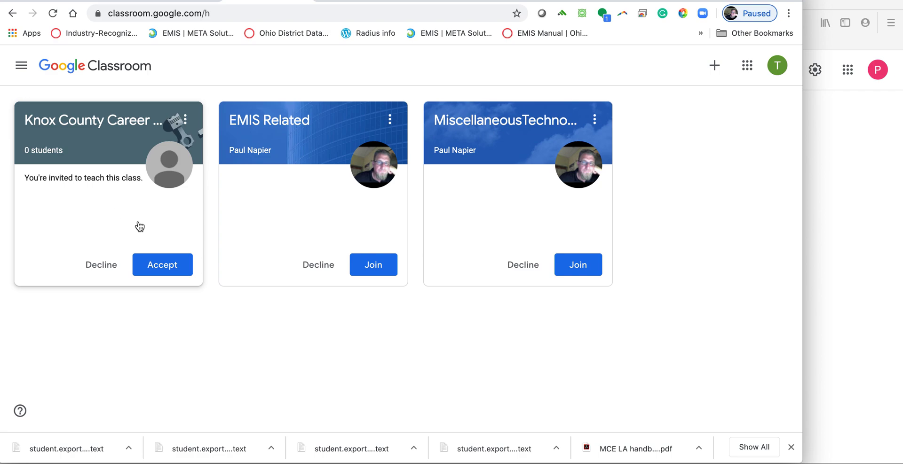
As the Technology PD account, accept the teaching invitation on the Knox County Career Center class card
{"action": "left_click", "coordinate": [159, 271]}
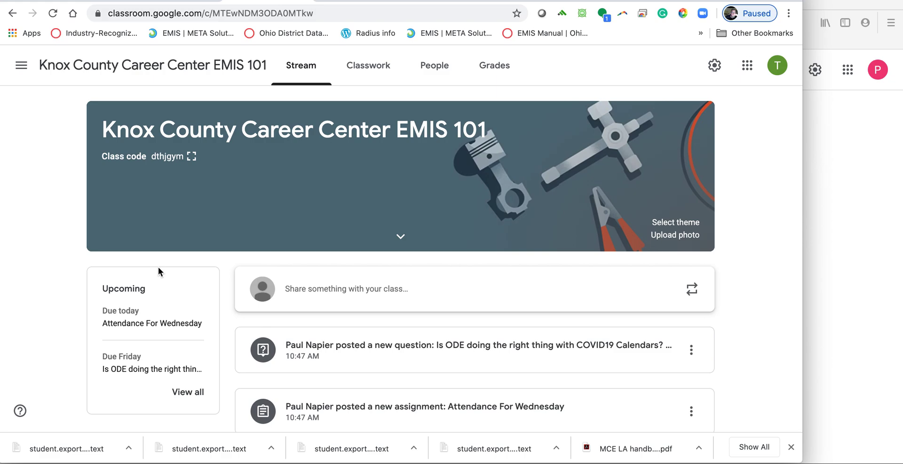
{"action": "scroll", "coordinate": [324, 316], "scroll_direction": "down", "scroll_amount": 3}
{"action": "scroll", "coordinate": [325, 315], "scroll_direction": "up", "scroll_amount": 2}
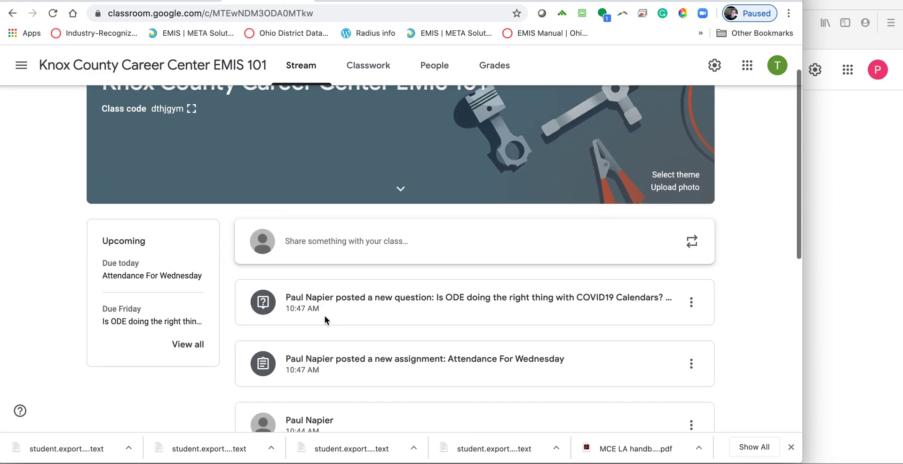
{"action": "scroll", "coordinate": [325, 316], "scroll_direction": "up", "scroll_amount": 1}
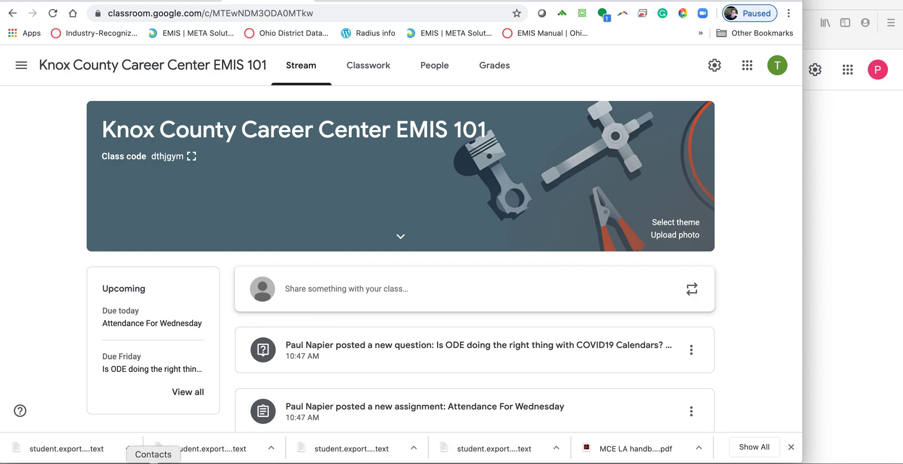
{"action": "left_click", "coordinate": [481, 463]}
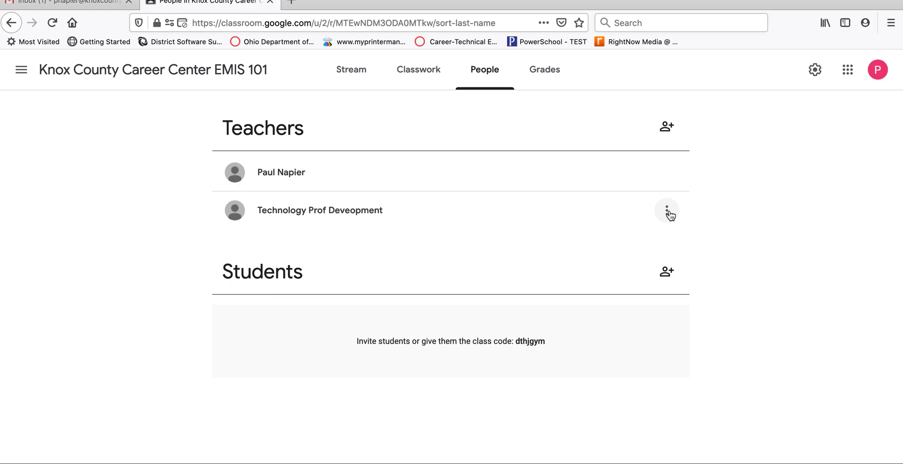
Choose Make class owner for the Technology PD co-teacher and send the invitation
{"action": "left_click", "coordinate": [667, 211]}
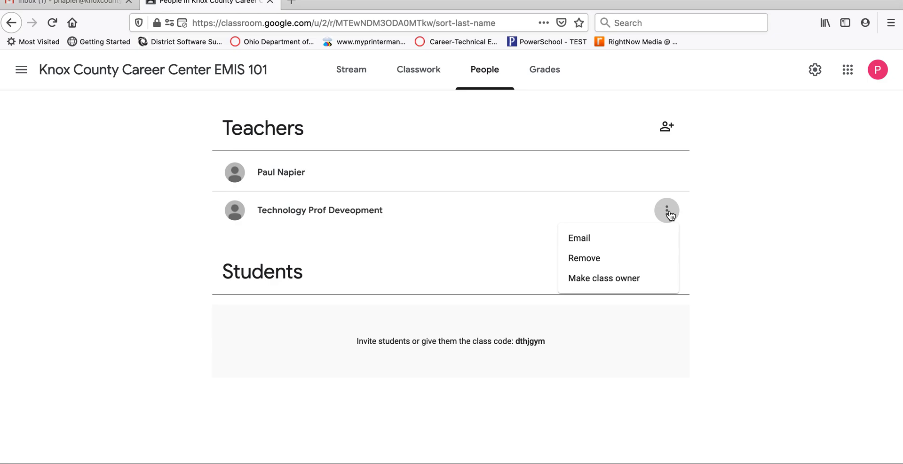
{"action": "left_click", "coordinate": [632, 280]}
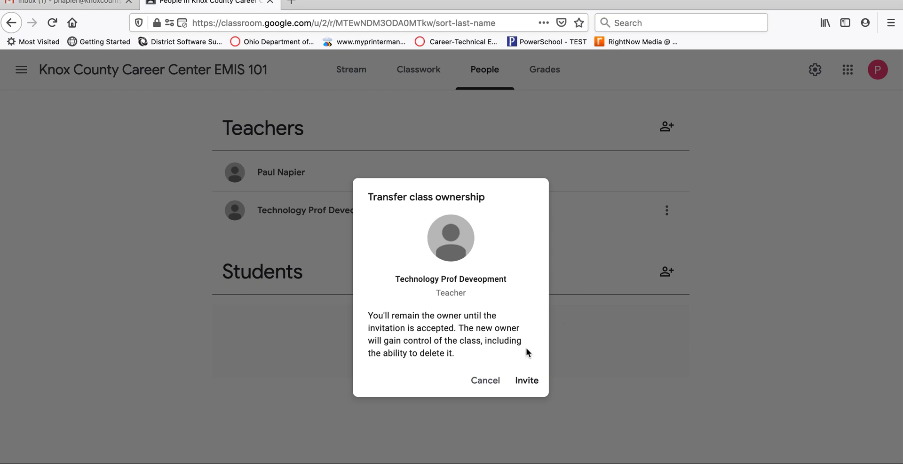
{"action": "left_click", "coordinate": [526, 384]}
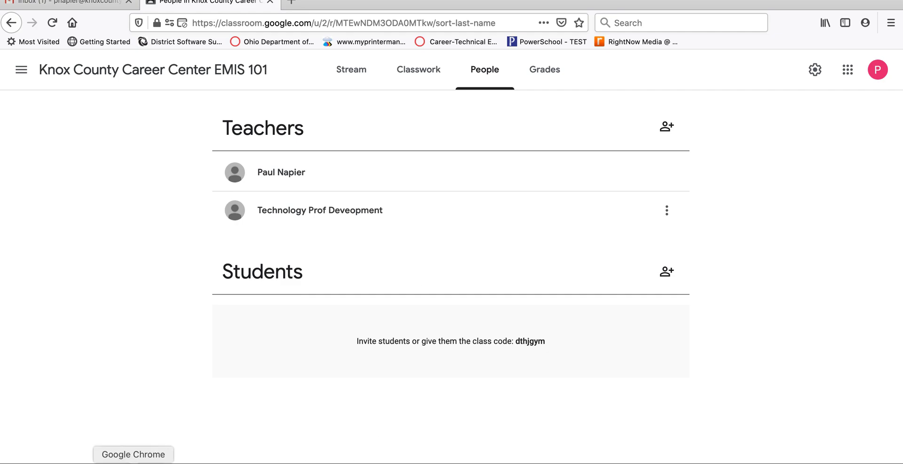
In the second account's Gmail, open the class transfer email and respond to it
{"action": "left_click", "coordinate": [133, 463]}
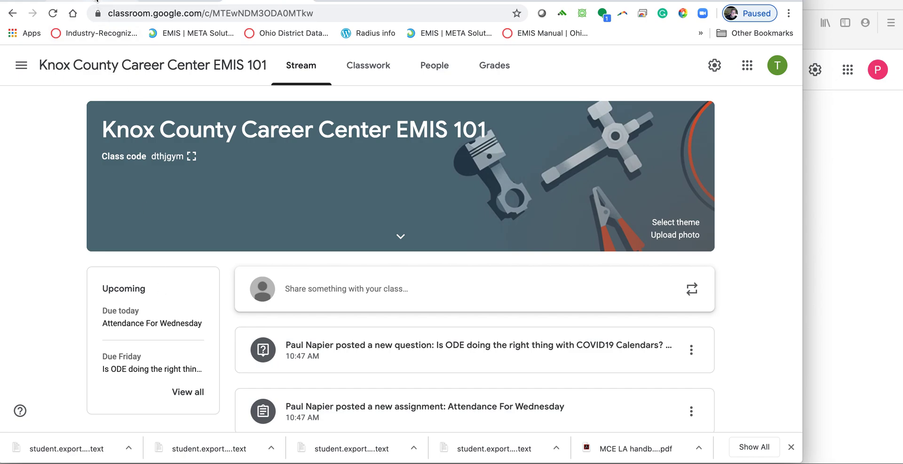
{"action": "left_click", "coordinate": [96, 2]}
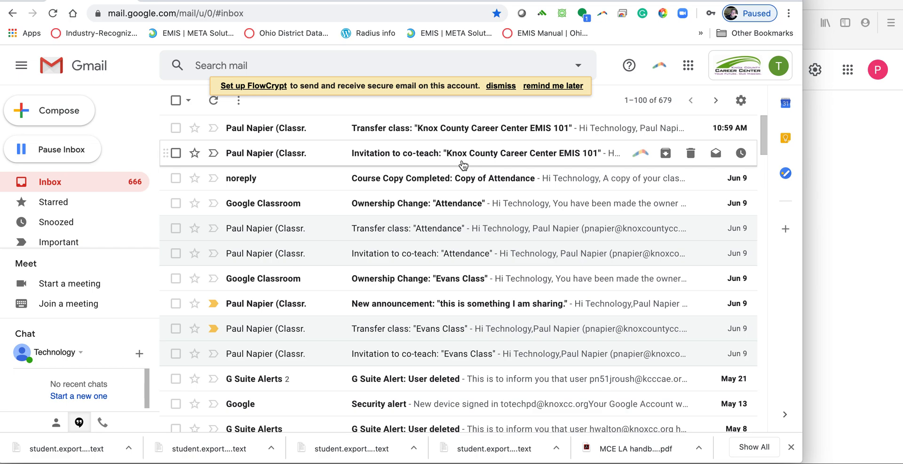
{"action": "left_click", "coordinate": [433, 129]}
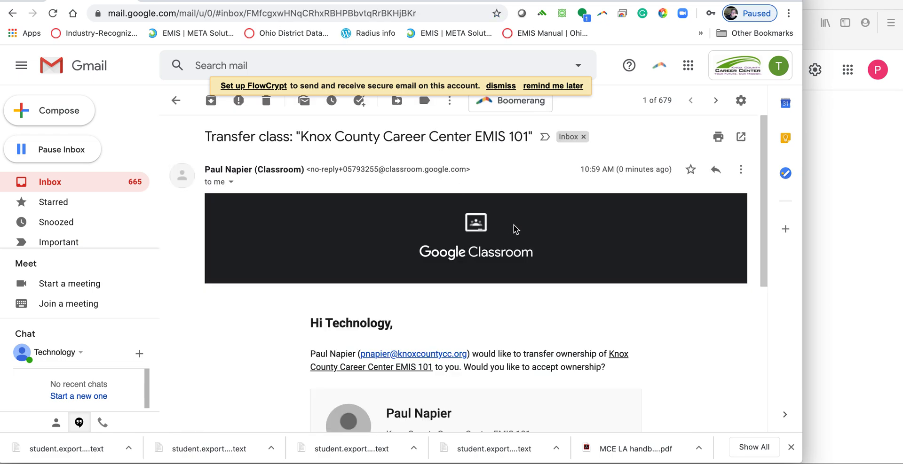
{"action": "scroll", "coordinate": [516, 229], "scroll_direction": "down", "scroll_amount": 3}
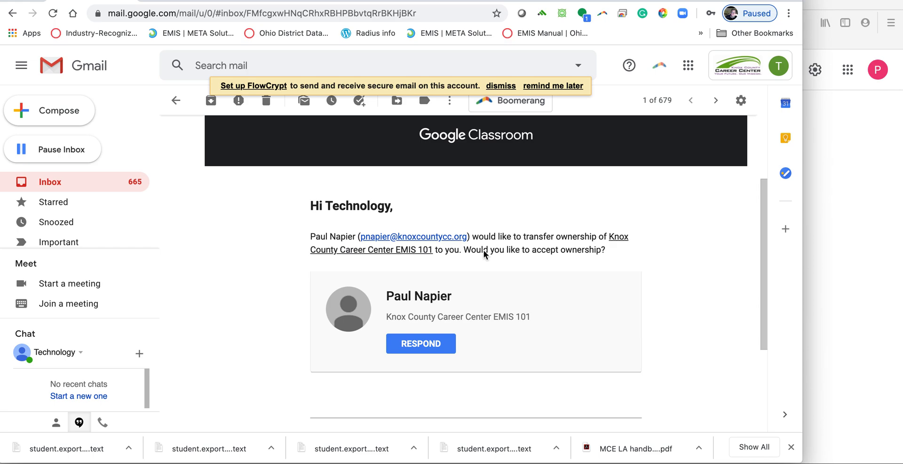
{"action": "left_click", "coordinate": [410, 342]}
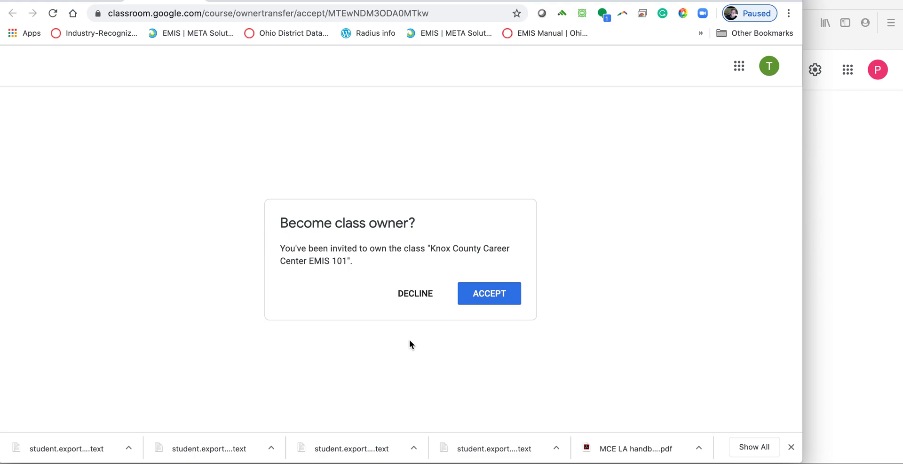
Accept ownership of Knox County Career Center EMIS 101 and return to the Classes overview
{"action": "left_click", "coordinate": [493, 295]}
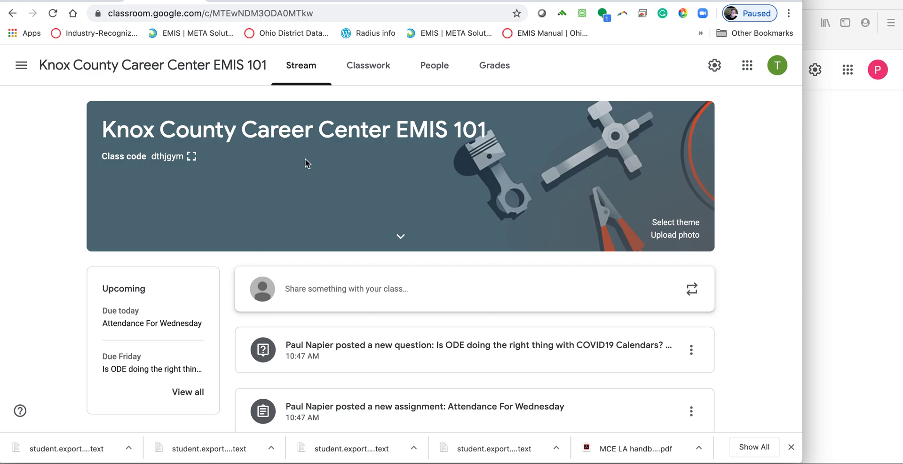
{"action": "left_click", "coordinate": [21, 65]}
{"action": "left_click", "coordinate": [44, 78]}
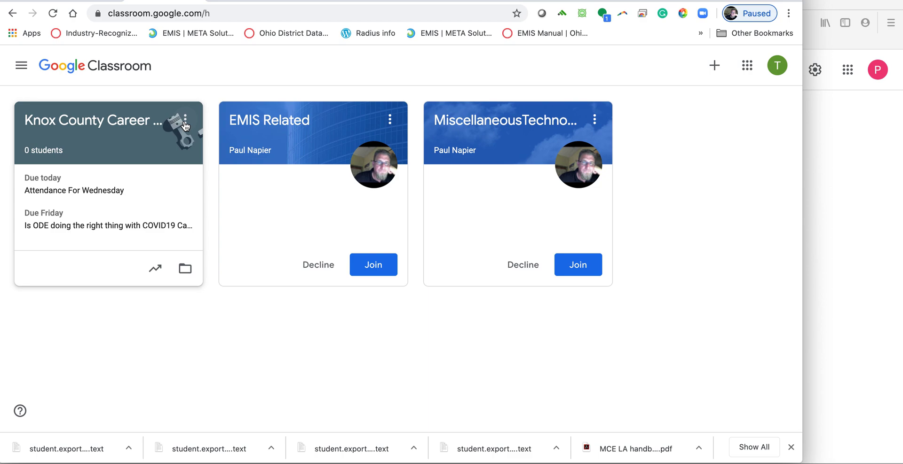
{"action": "left_click", "coordinate": [185, 124]}
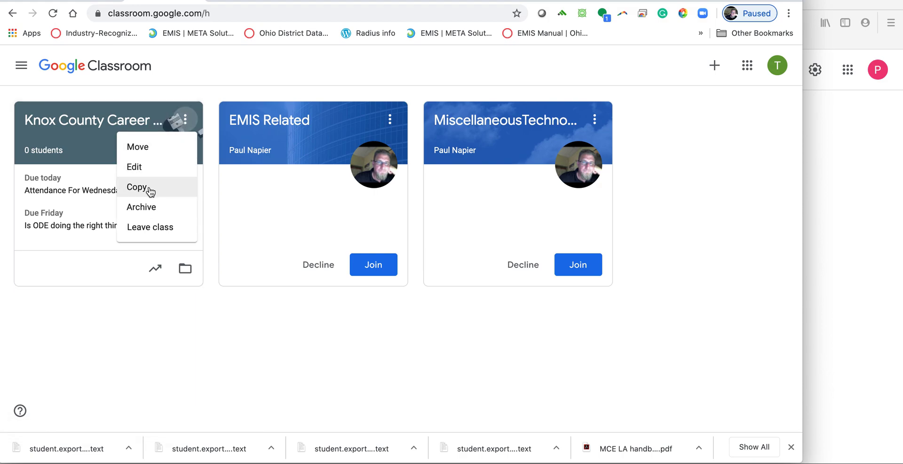
Copy the class, renamed 'Knox County Career Center EMIS 101 2020-21' without 'Copy of', and open it
{"action": "left_click", "coordinate": [152, 191]}
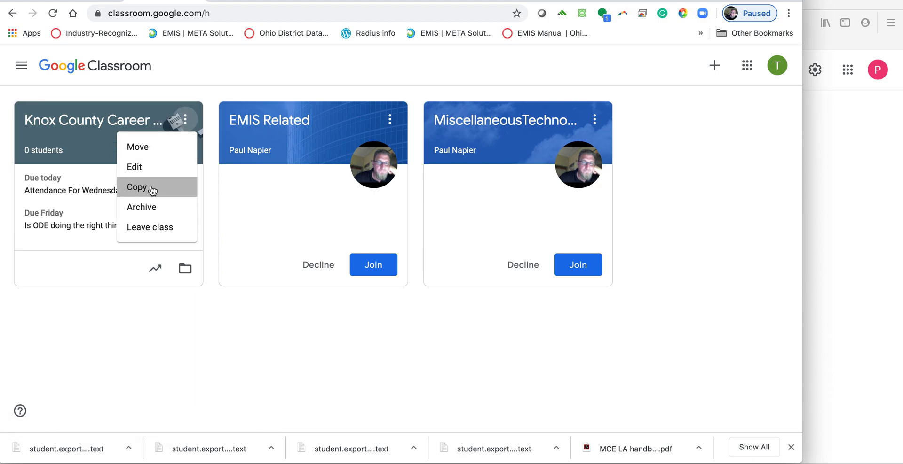
{"action": "left_click", "coordinate": [286, 190]}
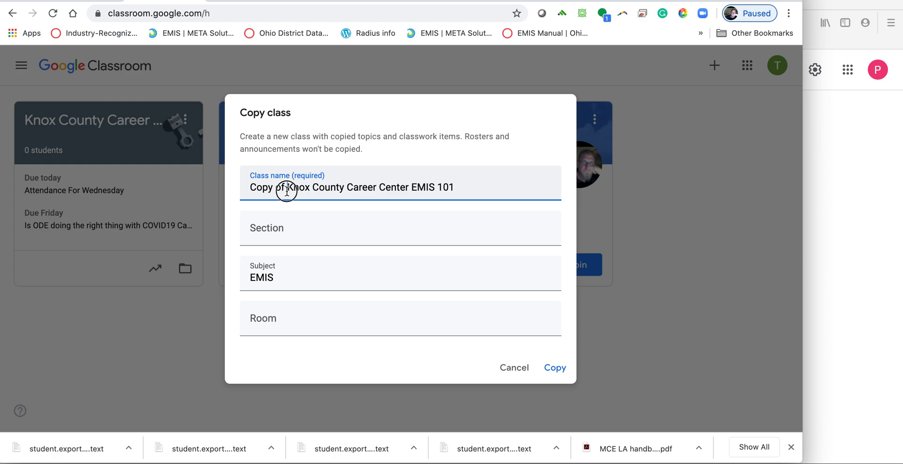
{"action": "left_click_drag", "start_coordinate": [287, 191], "coordinate": [238, 191]}
{"action": "key", "text": "BackSpace"}
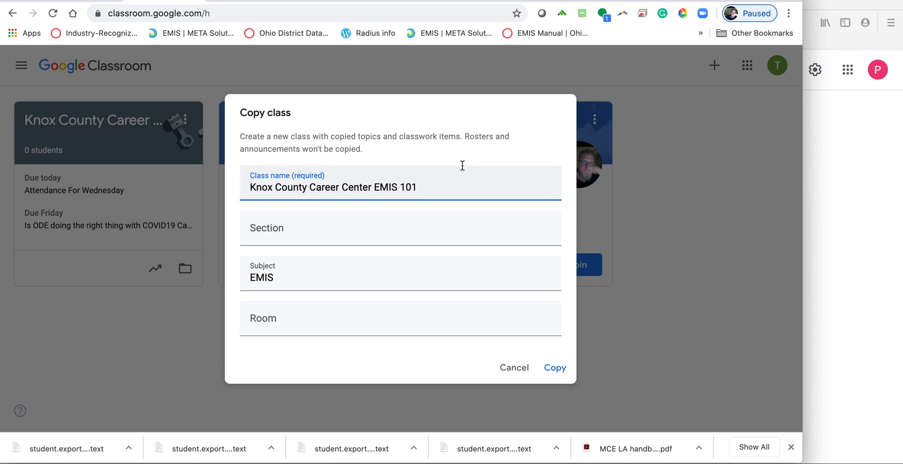
{"action": "left_click", "coordinate": [446, 187]}
{"action": "type", "text": "2002"}
{"action": "key", "text": "BackSpace"}
{"action": "key", "text": "BackSpace"}
{"action": "type", "text": "20-21"}
{"action": "left_click", "coordinate": [556, 368]}
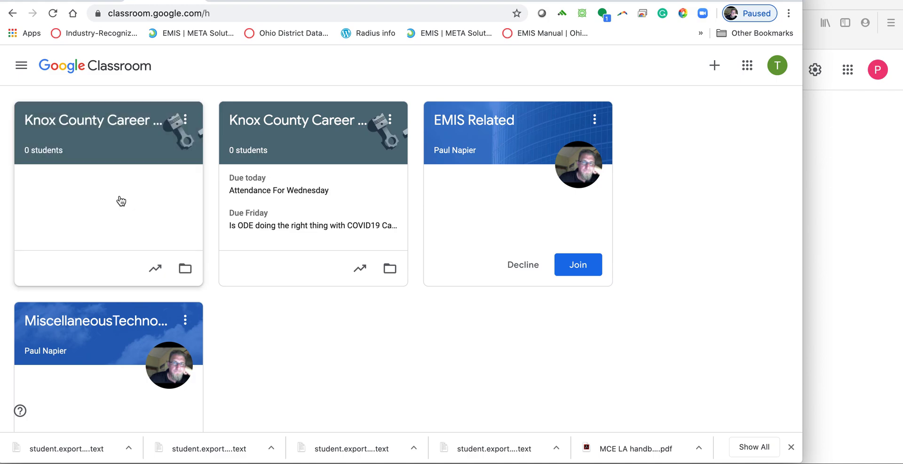
{"action": "left_click", "coordinate": [78, 137]}
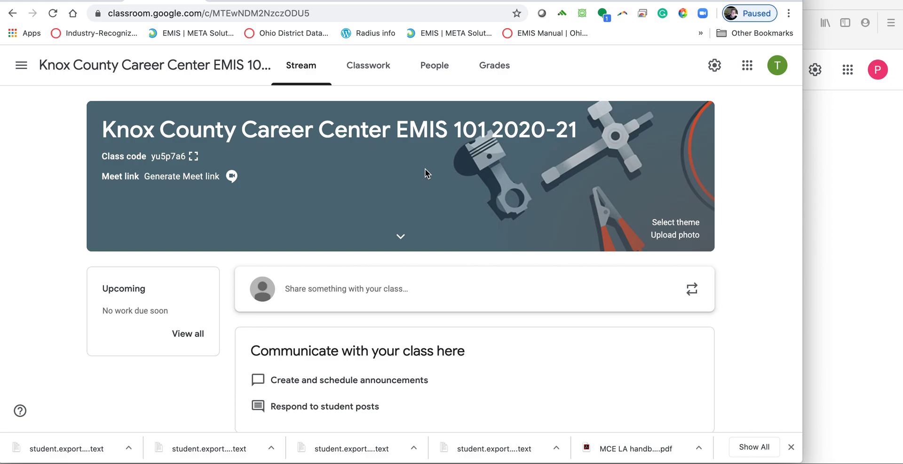
Open the Attendance For Wednesday draft from Classwork for editing and assign it to all students
{"action": "left_click", "coordinate": [356, 69]}
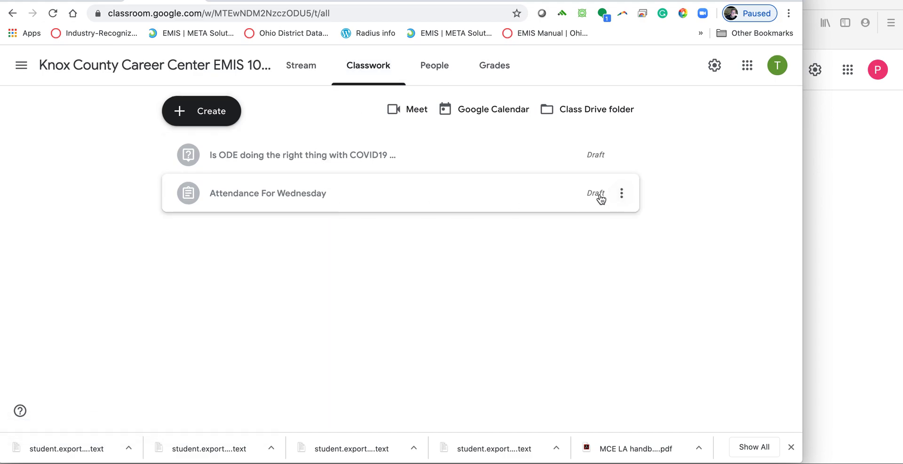
{"action": "left_click", "coordinate": [621, 194]}
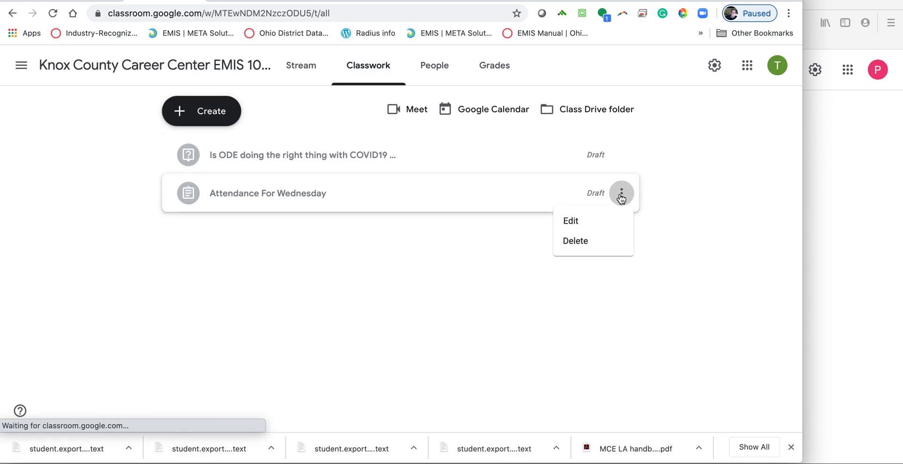
{"action": "left_click", "coordinate": [577, 228]}
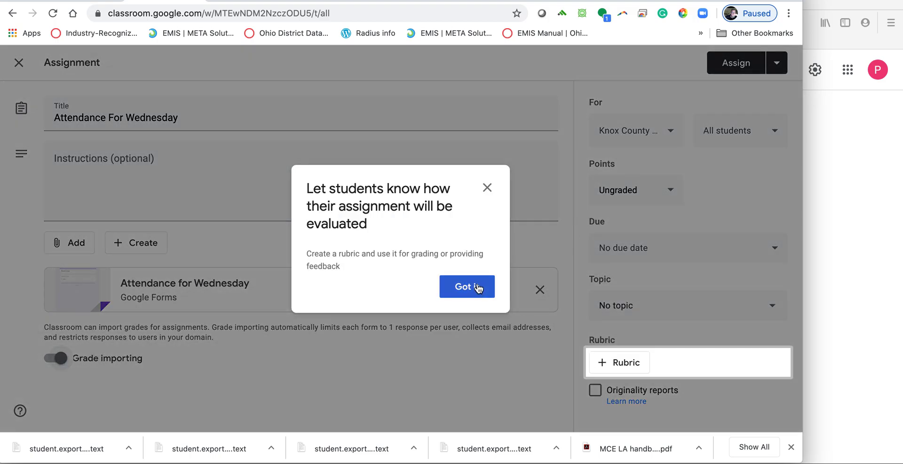
{"action": "left_click", "coordinate": [486, 189]}
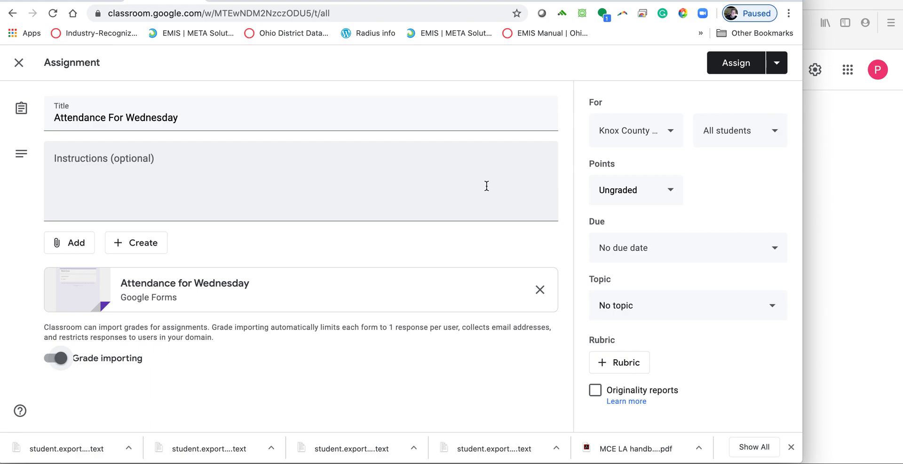
{"action": "left_click", "coordinate": [734, 64]}
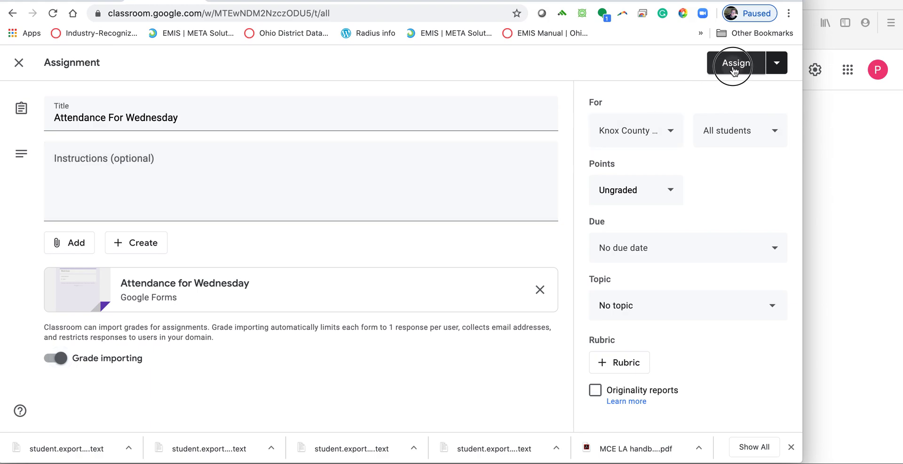
{"action": "left_click", "coordinate": [485, 281]}
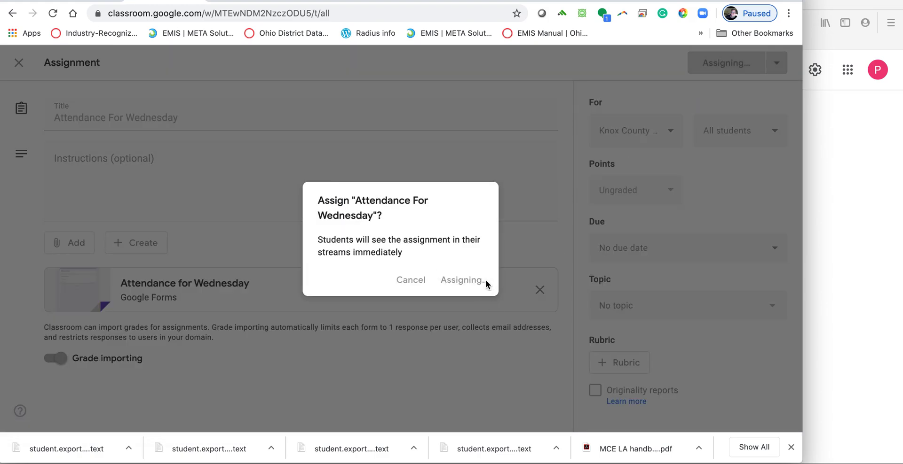